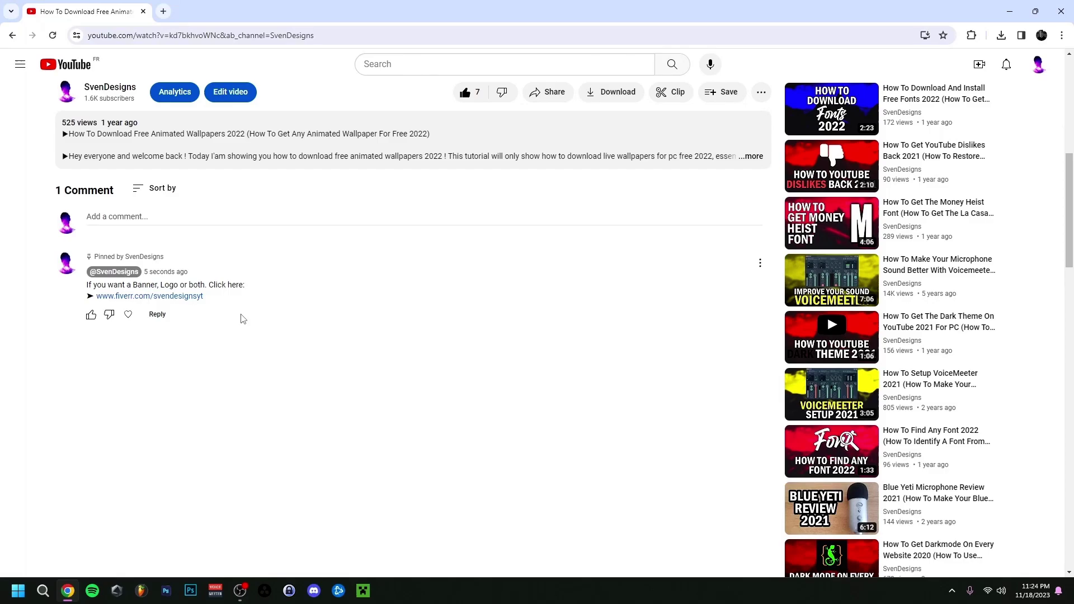
# Follow the fiverr.com link in the YouTube video's pinned comment
pyautogui.click(182, 298)
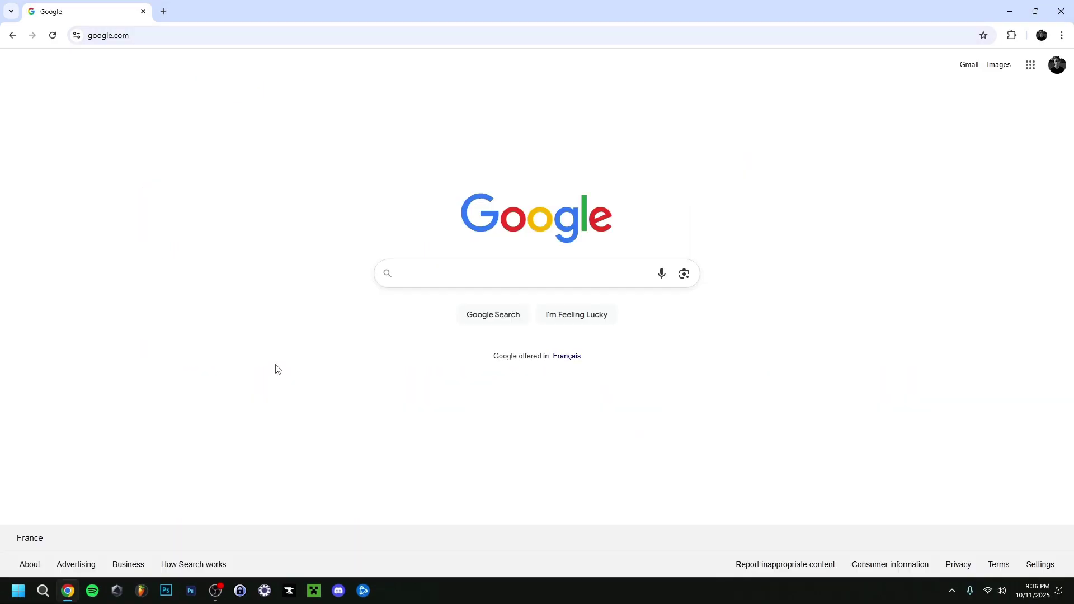
# Search Google for 'davinci resolve'
pyautogui.click(422, 270)
pyautogui.write('davinci resolve')
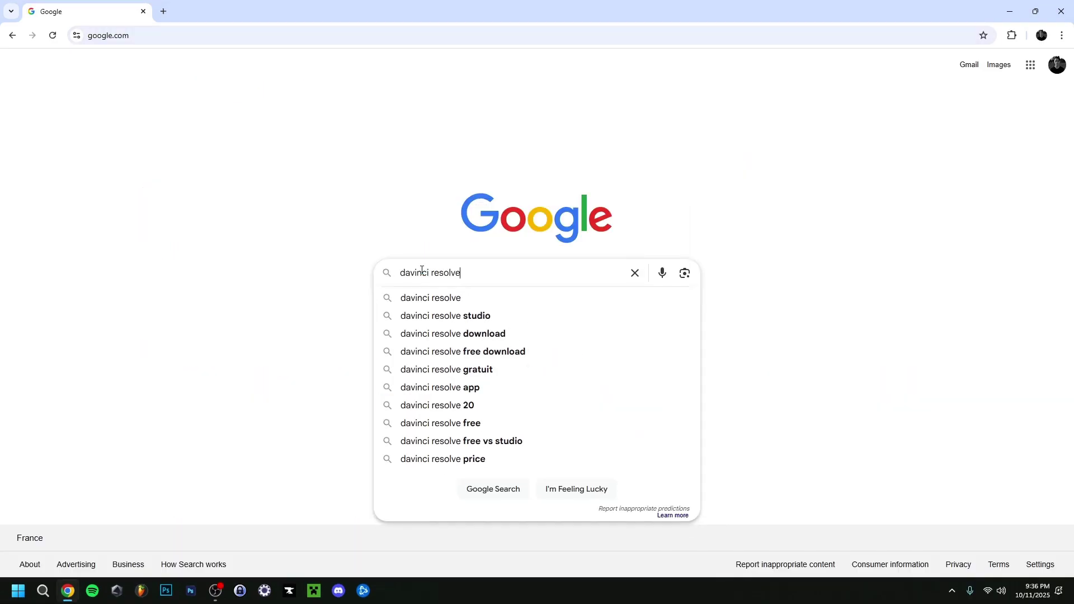
pyautogui.press('Return')
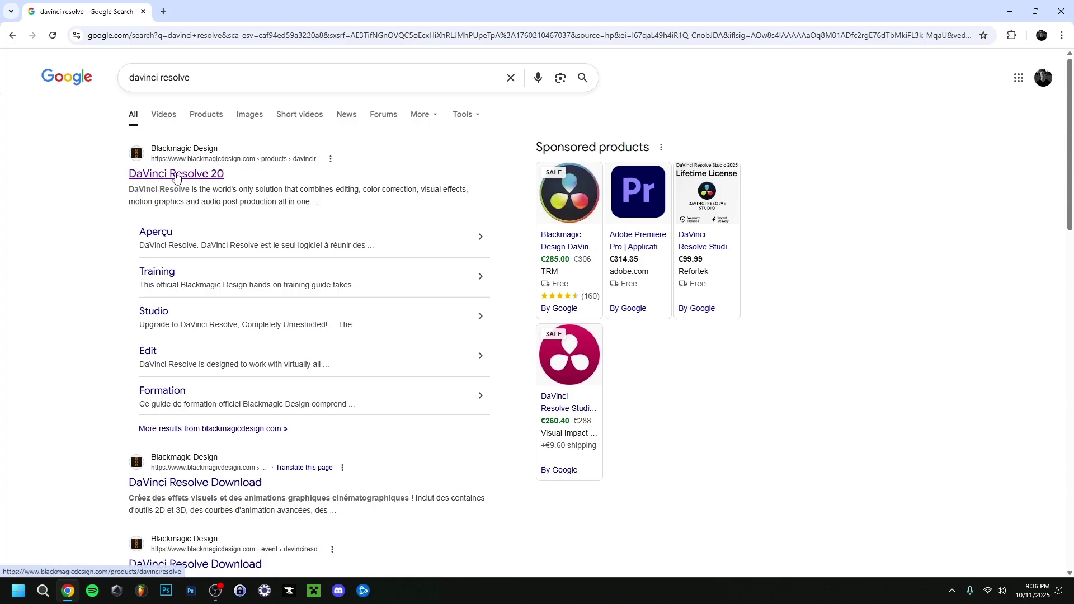
# Open the official DaVinci Resolve 20 page and choose Free Download Now
pyautogui.click(150, 174)
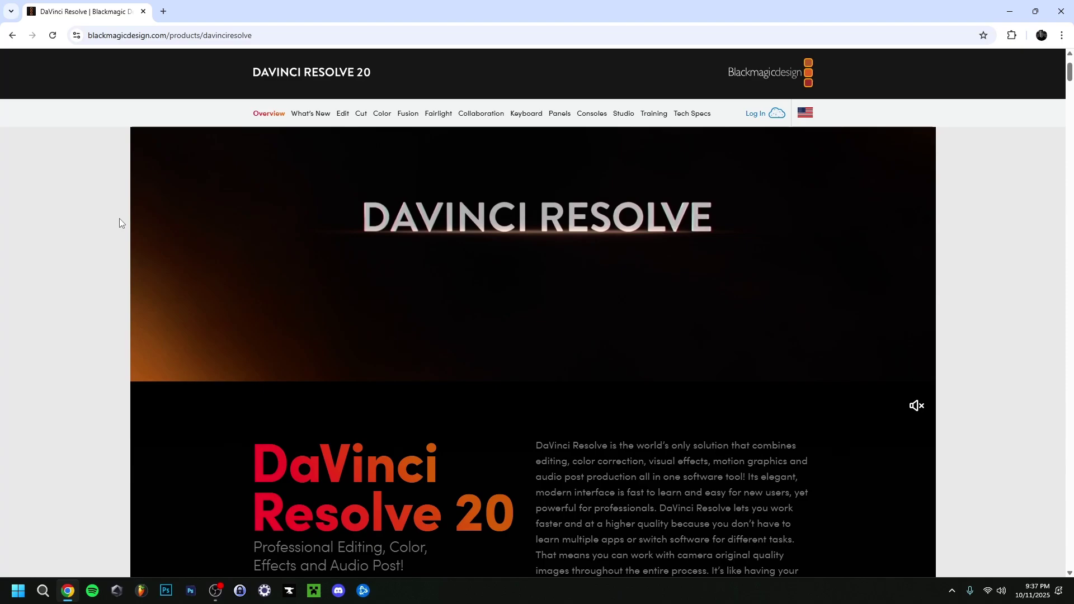
pyautogui.scroll(-5, 120, 218)
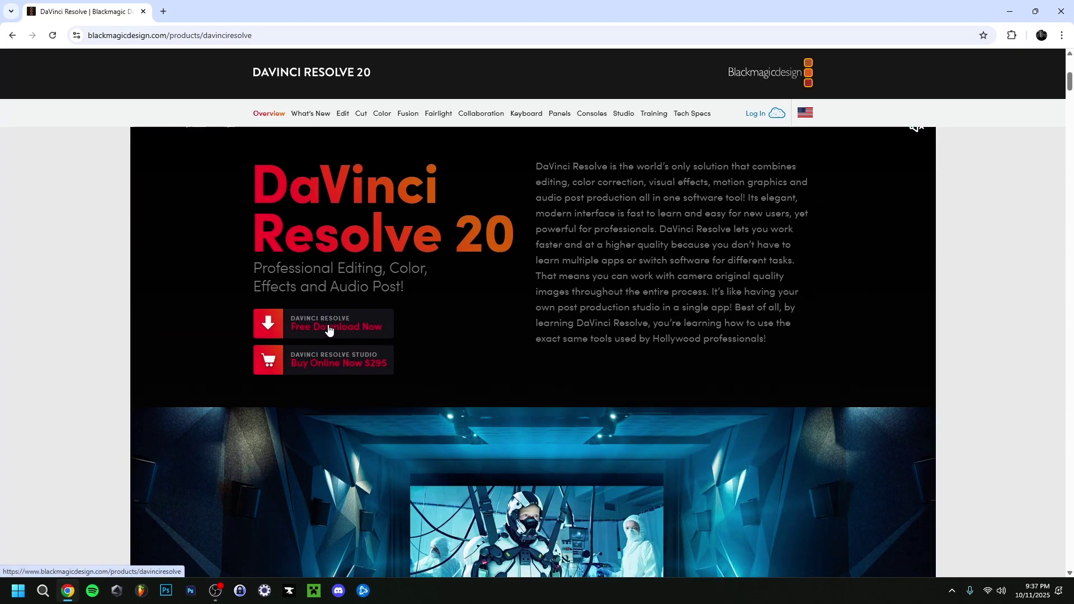
pyautogui.click(330, 329)
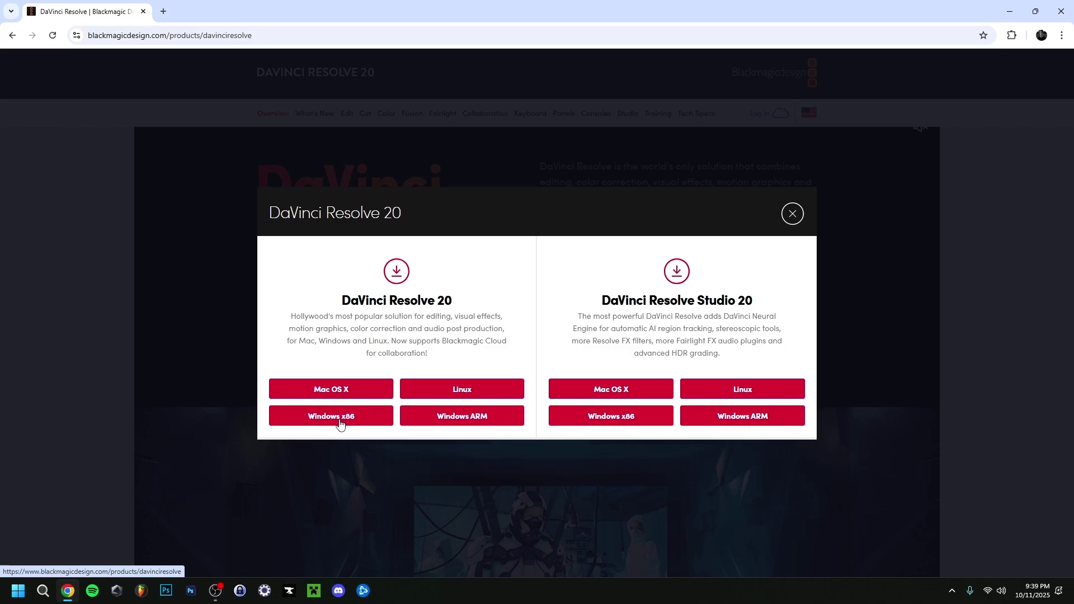
# Register and download DaVinci_Resolve_20.2.1_Windows.zip (Windows x86), then view recent downloads
pyautogui.click(340, 424)
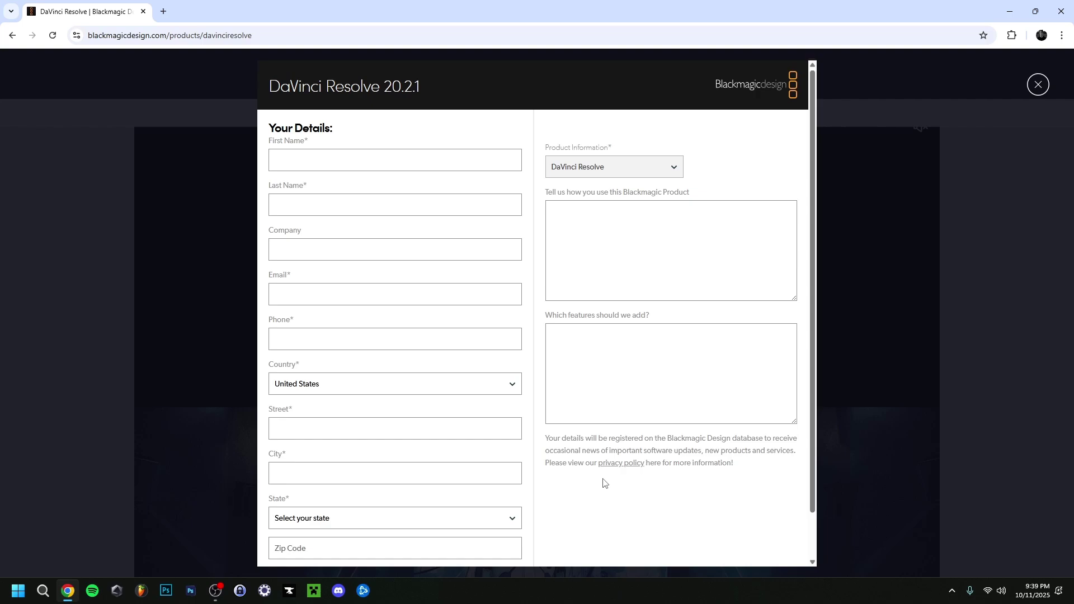
pyautogui.scroll(-1, 605, 483)
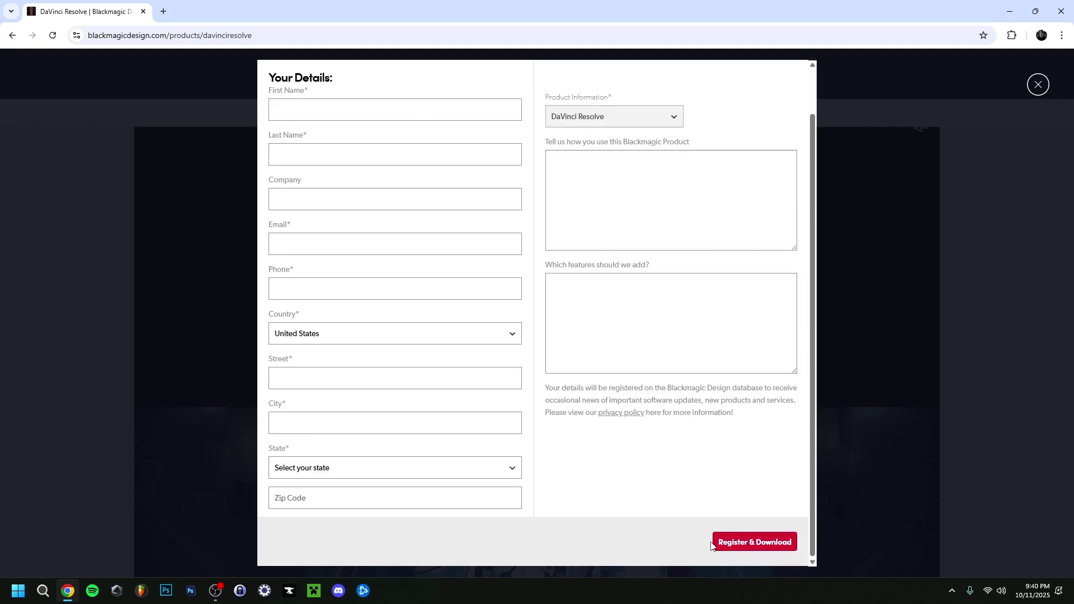
pyautogui.click(760, 543)
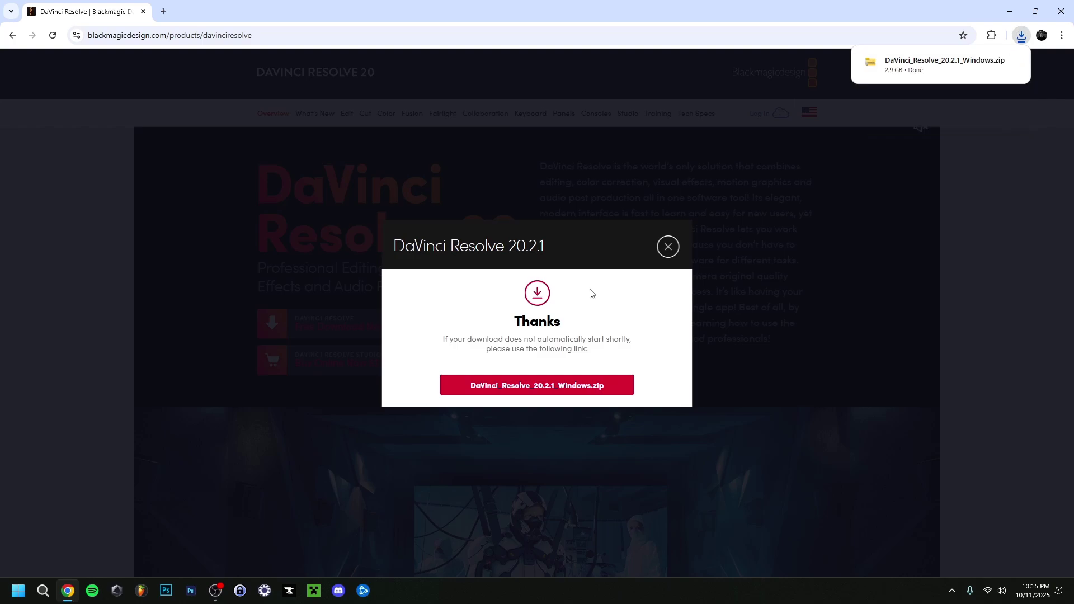
pyautogui.click(1022, 35)
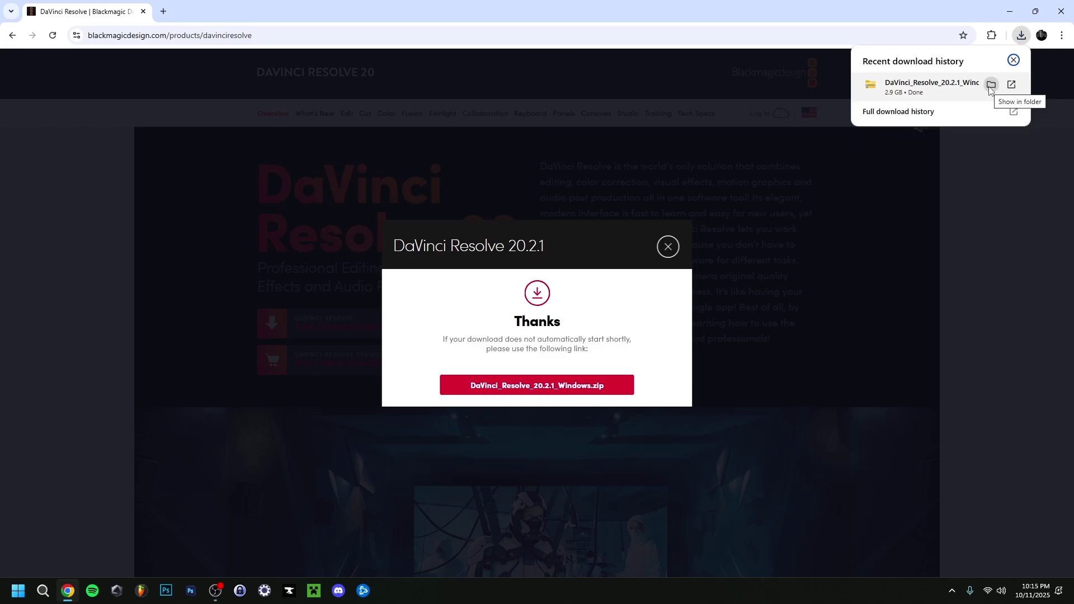
# Extract DaVinci_Resolve_20.2.1_Windows.zip into its suggested folder in Downloads
pyautogui.click(991, 85)
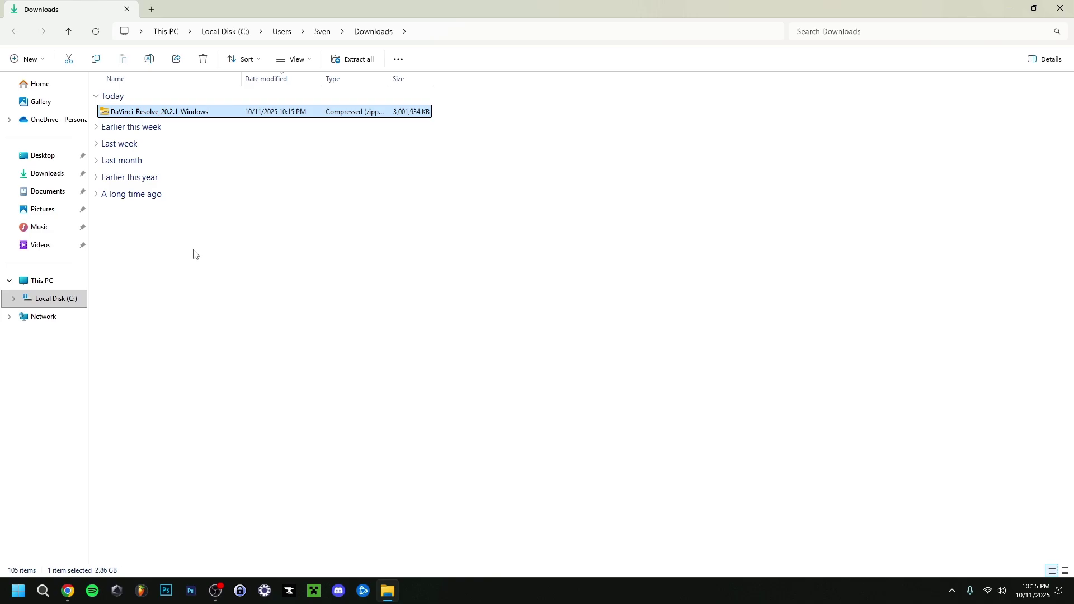
pyautogui.rightClick(132, 115)
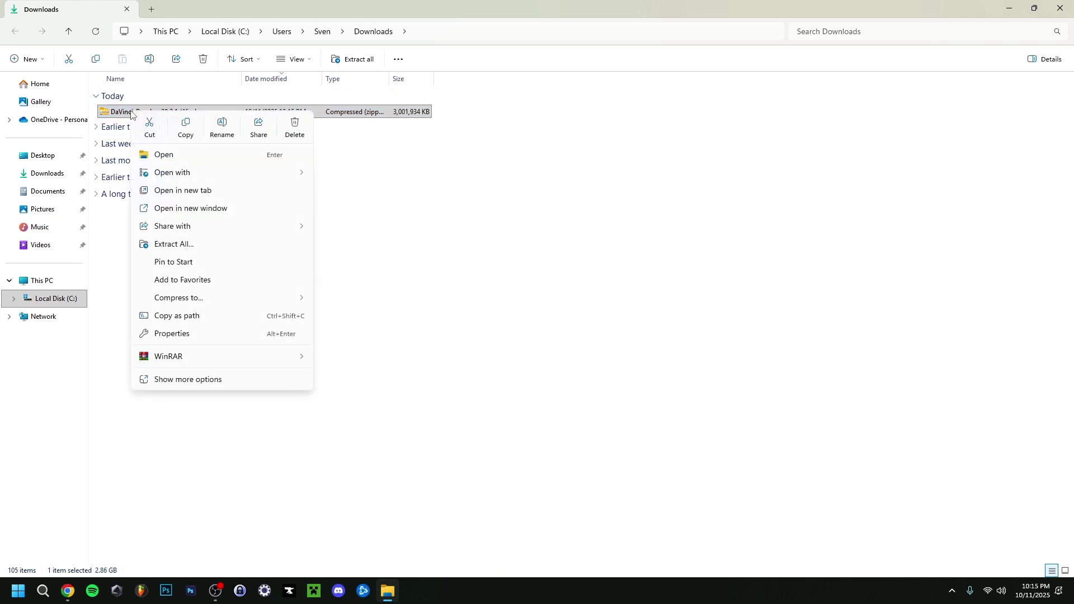
pyautogui.click(181, 246)
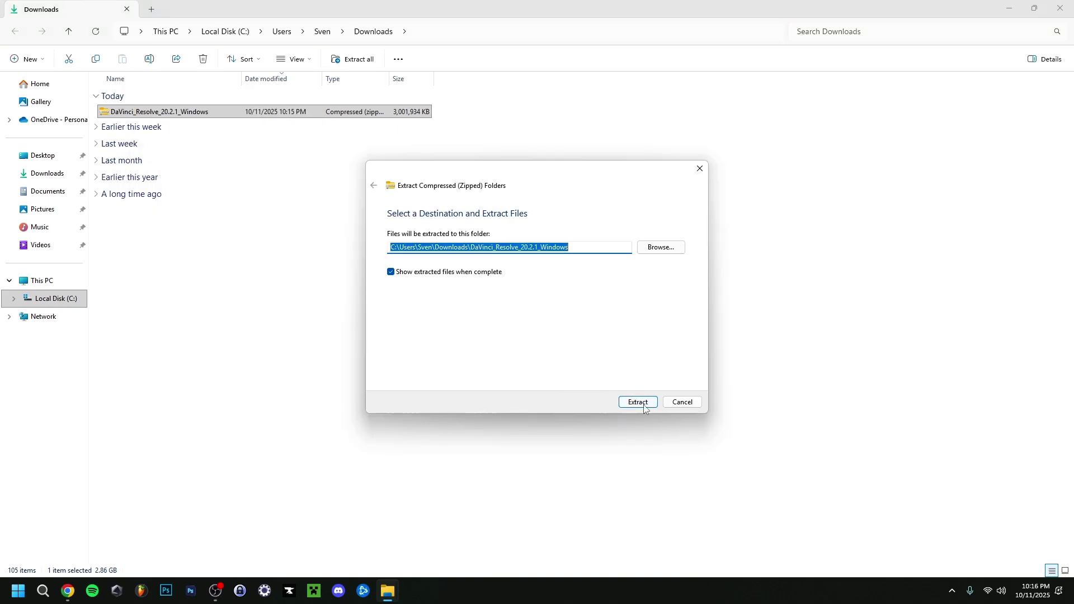
pyautogui.click(643, 407)
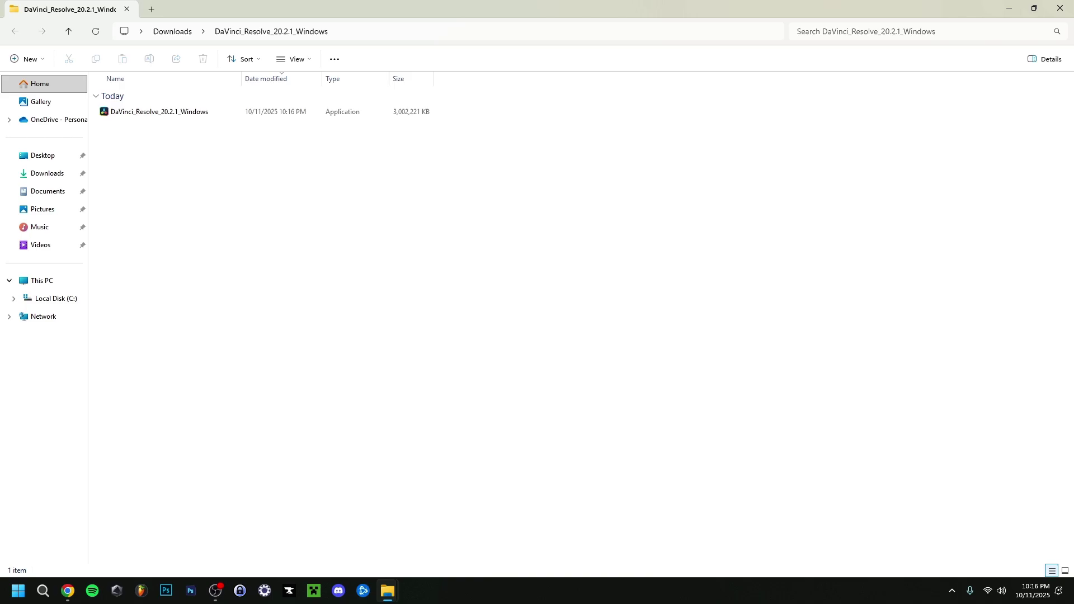
pyautogui.hotkey('alt', 'Up')
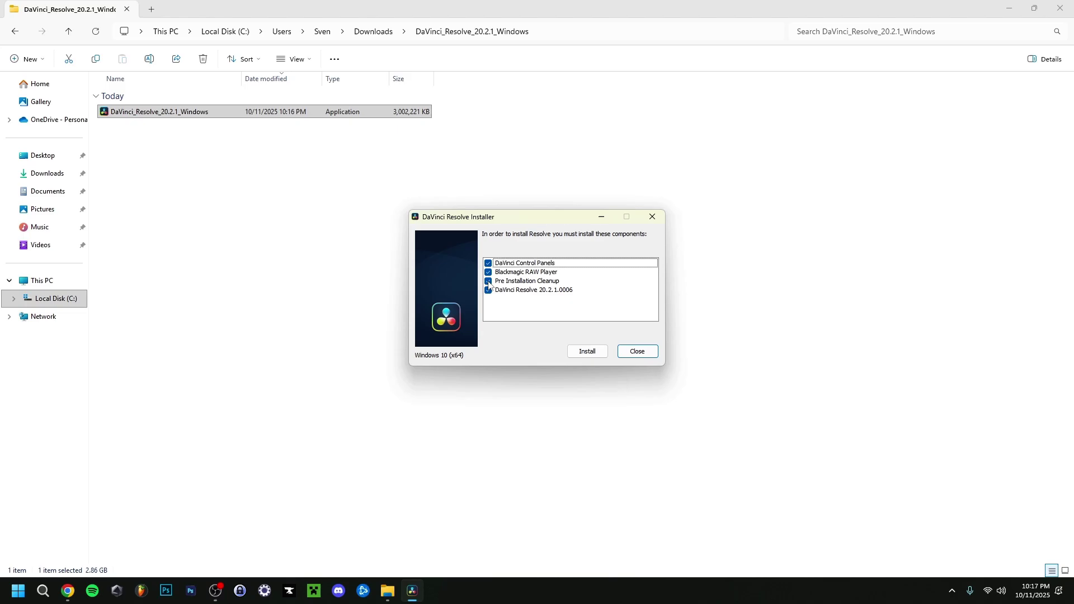
# Install the required components and DaVinci Resolve, accepting the license and default folder
pyautogui.click(587, 351)
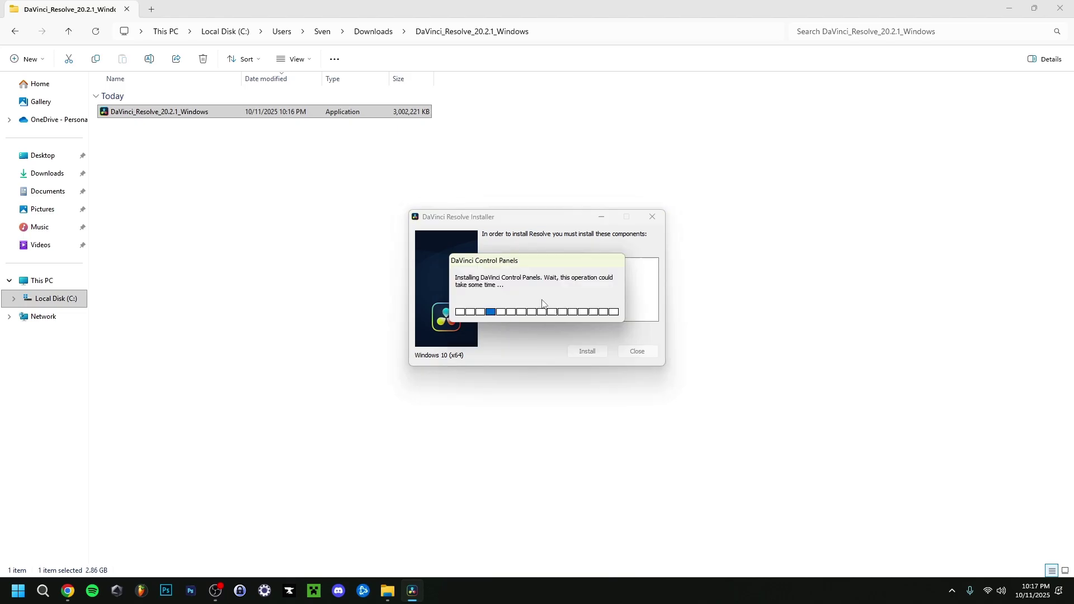
pyautogui.click(600, 383)
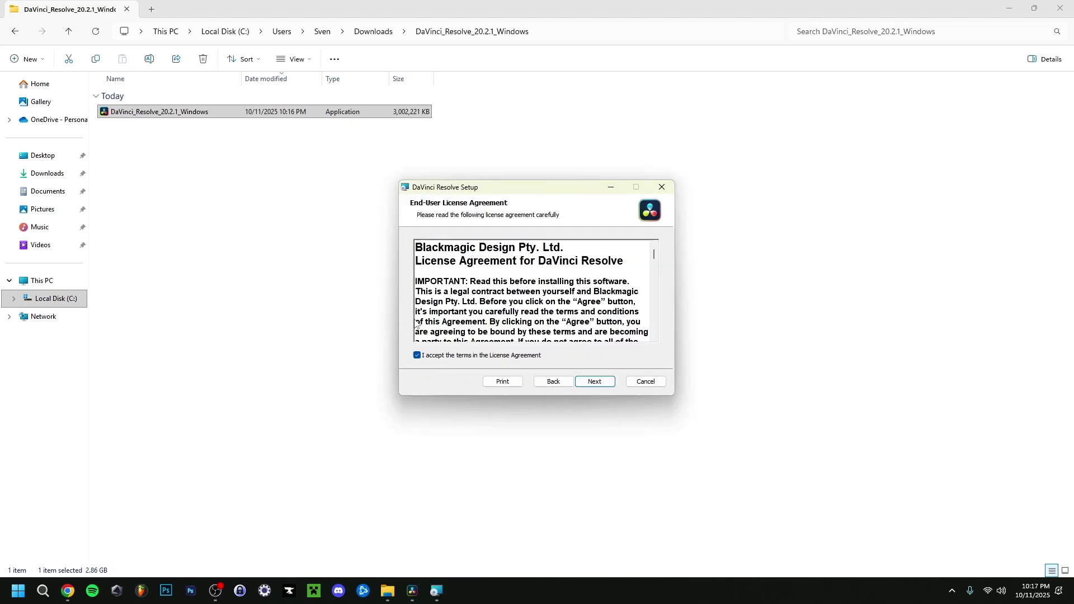
pyautogui.click(596, 382)
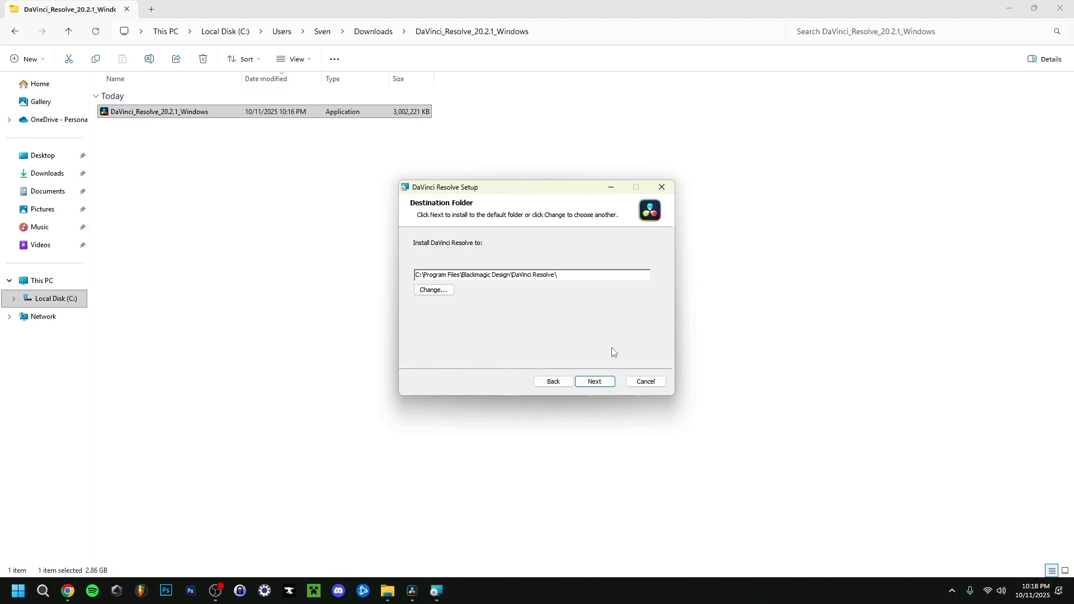
pyautogui.click(597, 384)
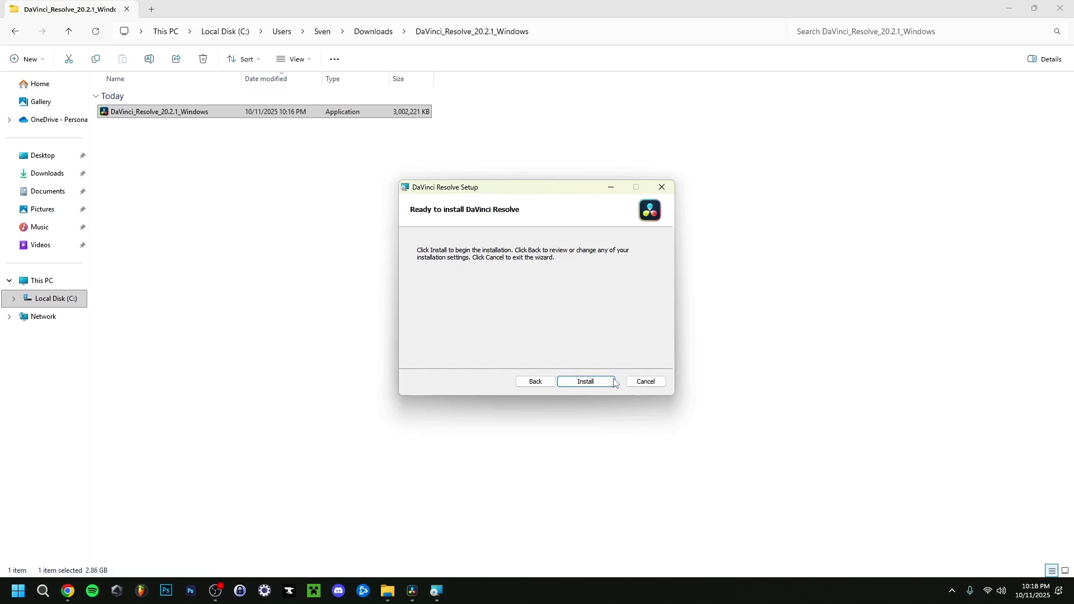
pyautogui.click(585, 382)
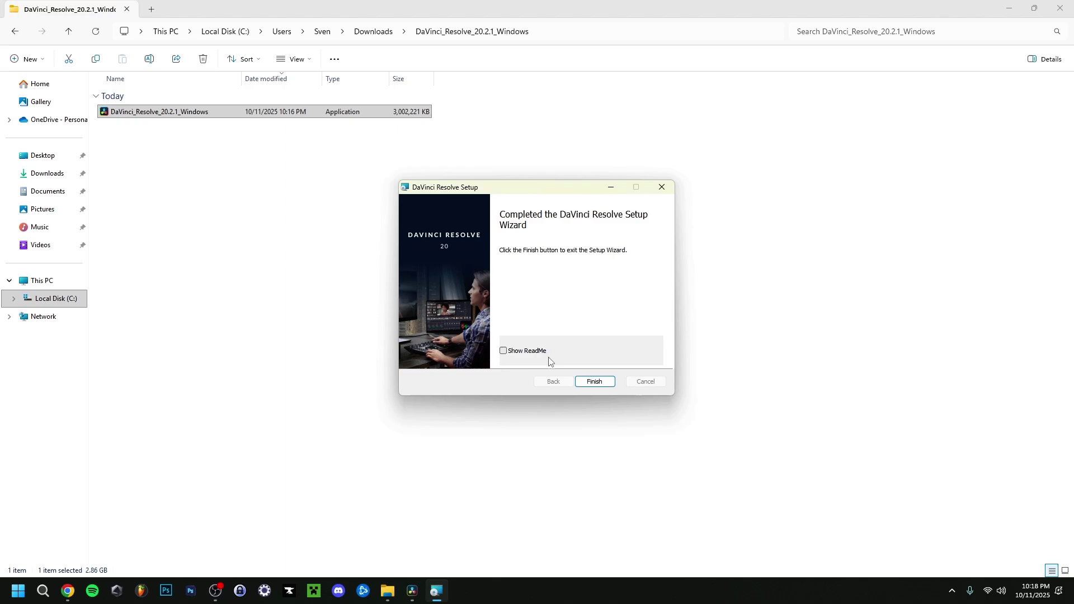
pyautogui.click(596, 382)
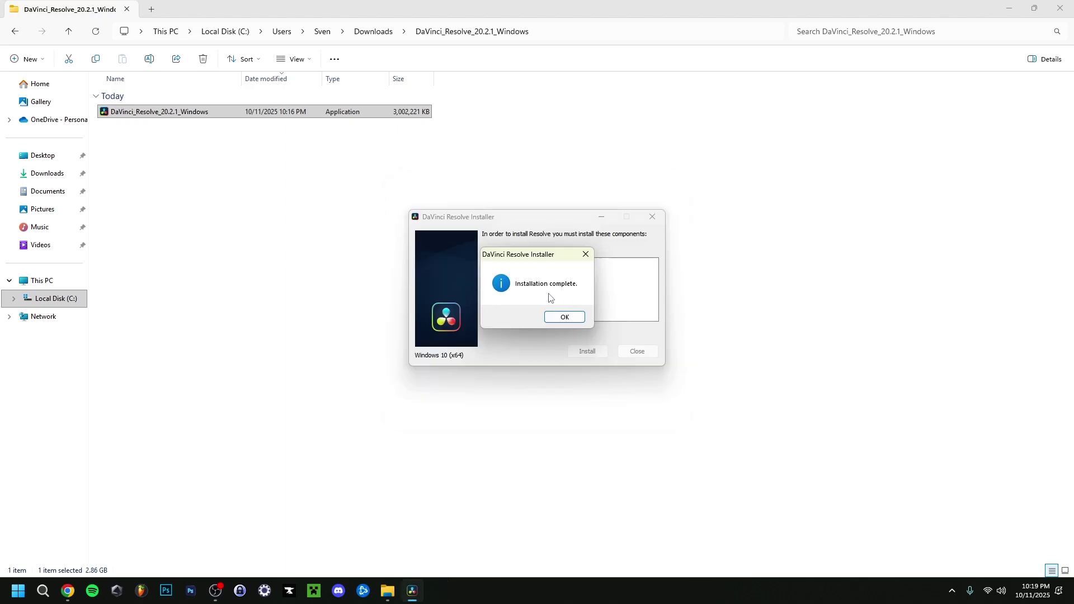
pyautogui.click(562, 316)
# Pin the DaVinci Resolve desktop shortcut to the taskbar
pyautogui.hotkey('alt', 'F4')
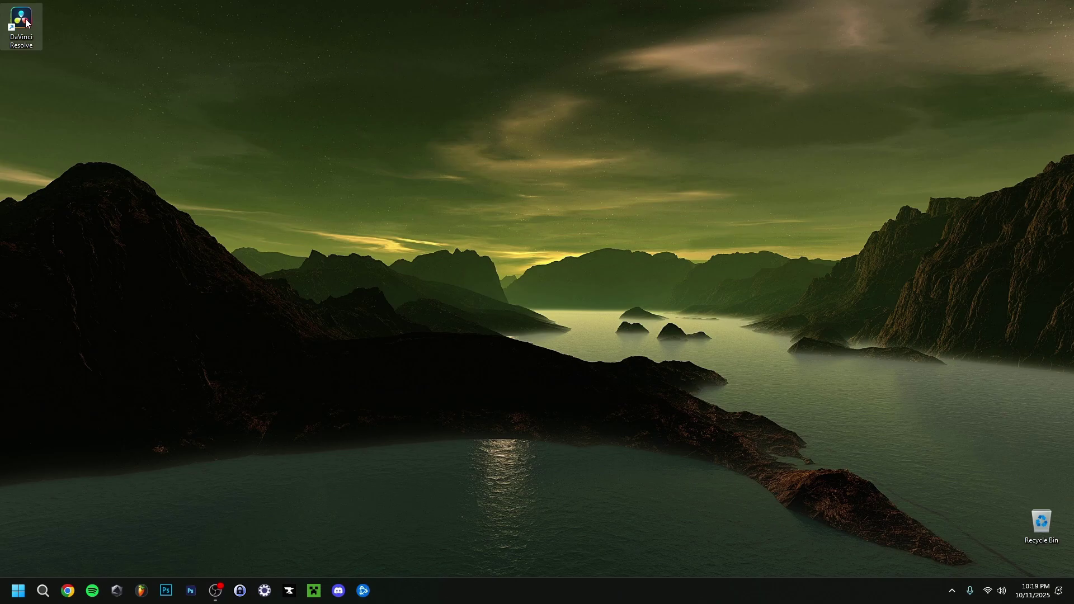
pyautogui.rightClick(22, 28)
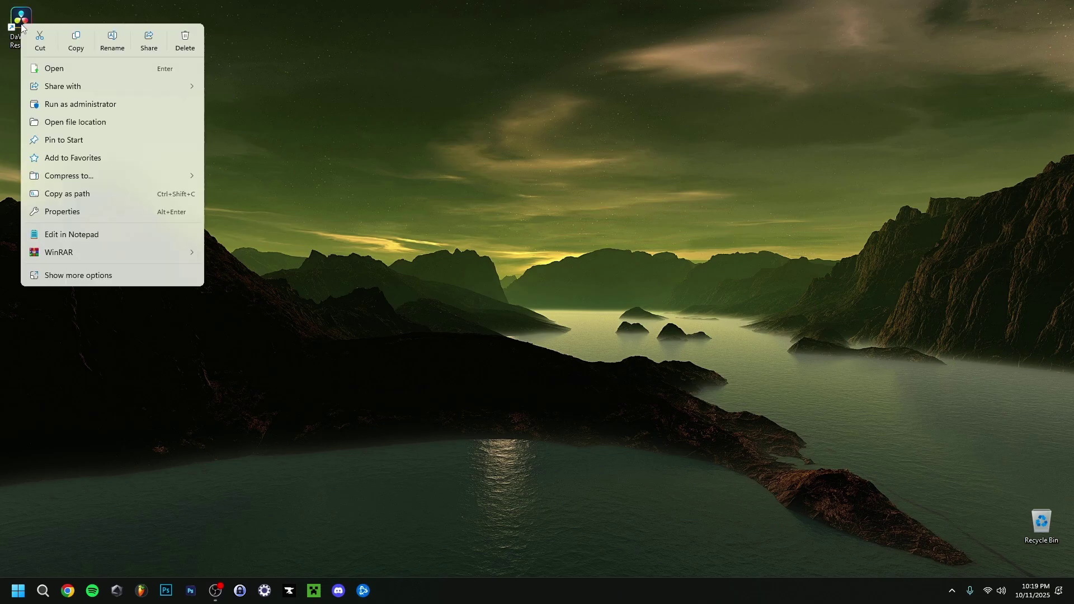
pyautogui.click(79, 280)
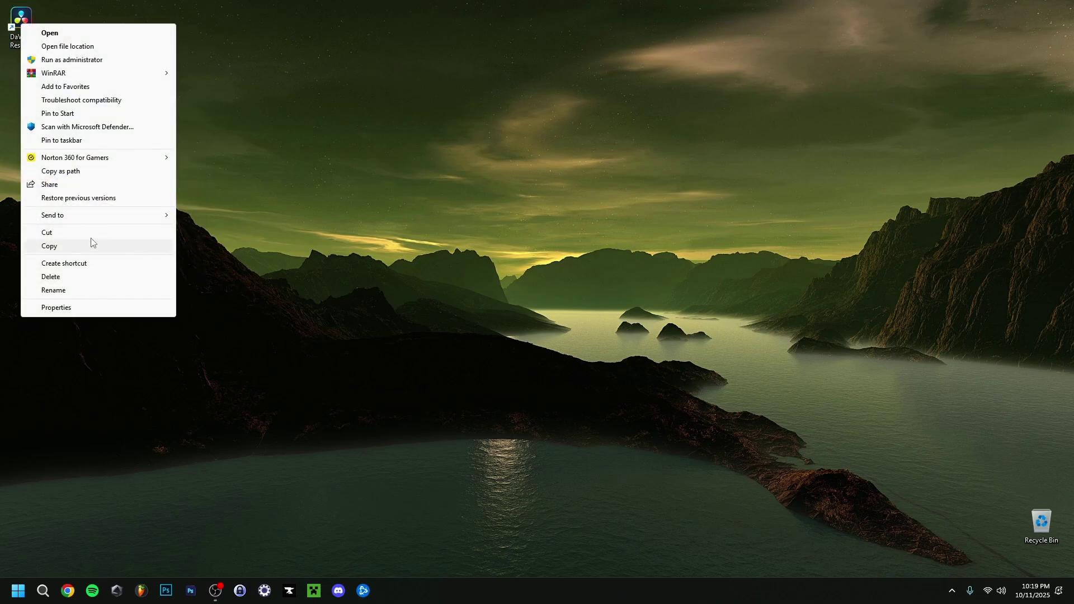
pyautogui.click(70, 142)
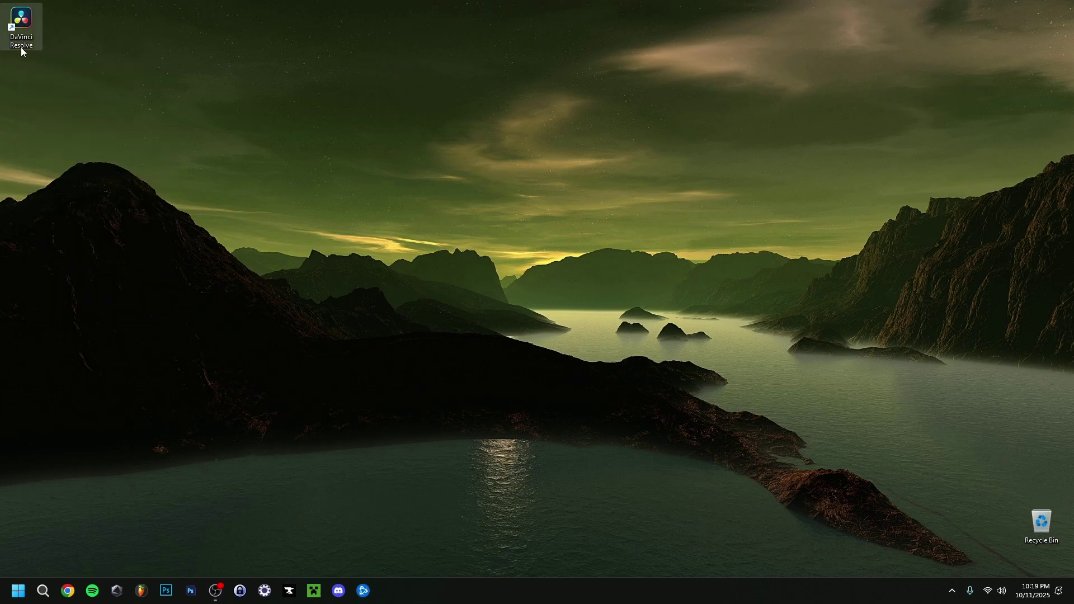
# Launch DaVinci Resolve from Windows Search using 'davinci'
pyautogui.click(43, 591)
pyautogui.write('davinci')
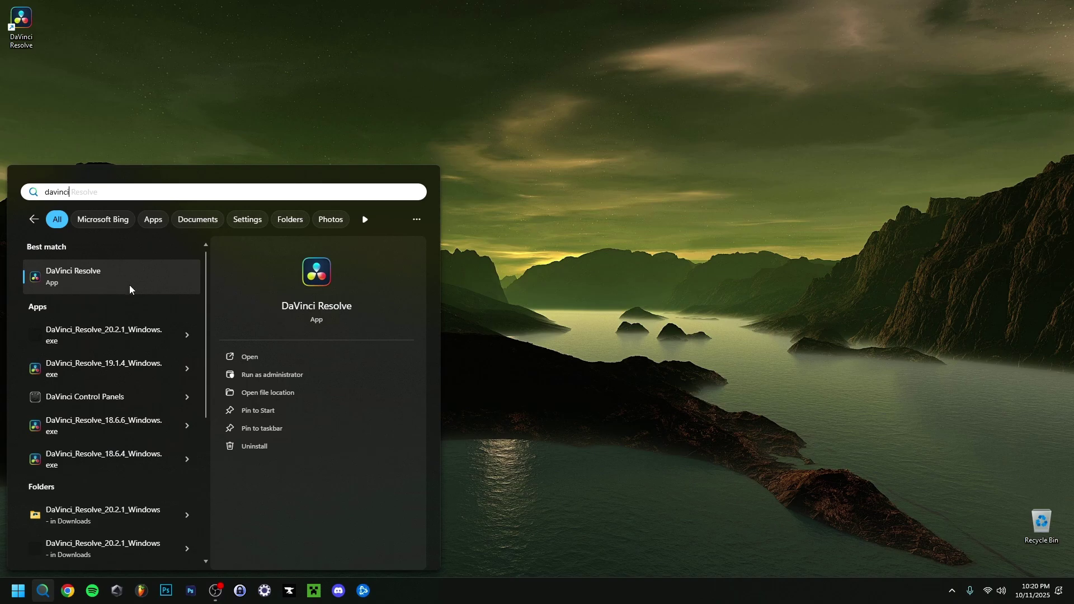
pyautogui.click(96, 283)
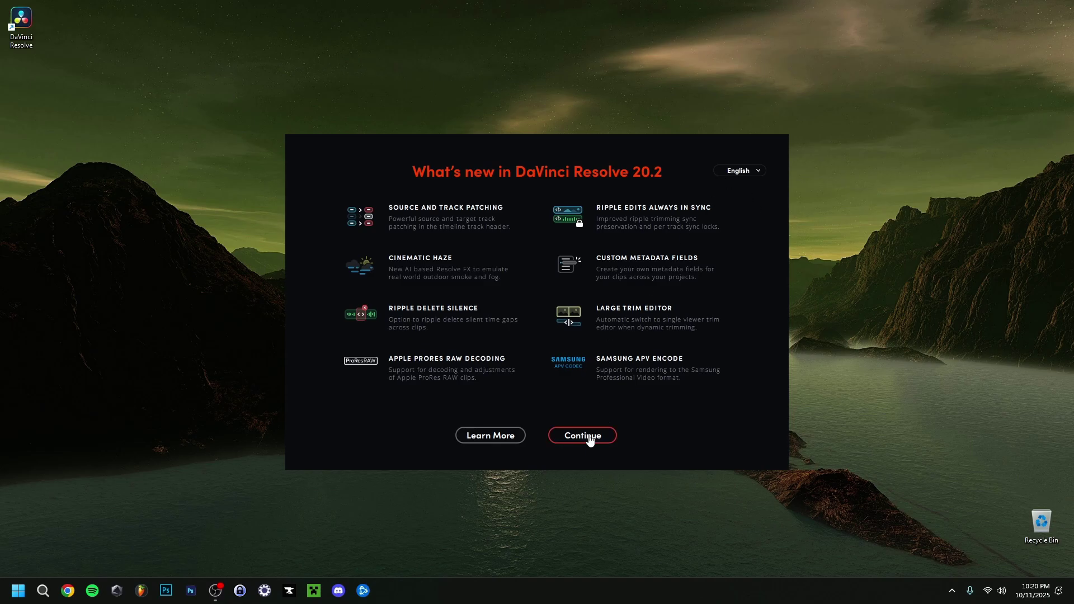
# Run Quick Setup with 1080 HD, default media location and DaVinci Resolve keyboard layout
pyautogui.click(589, 437)
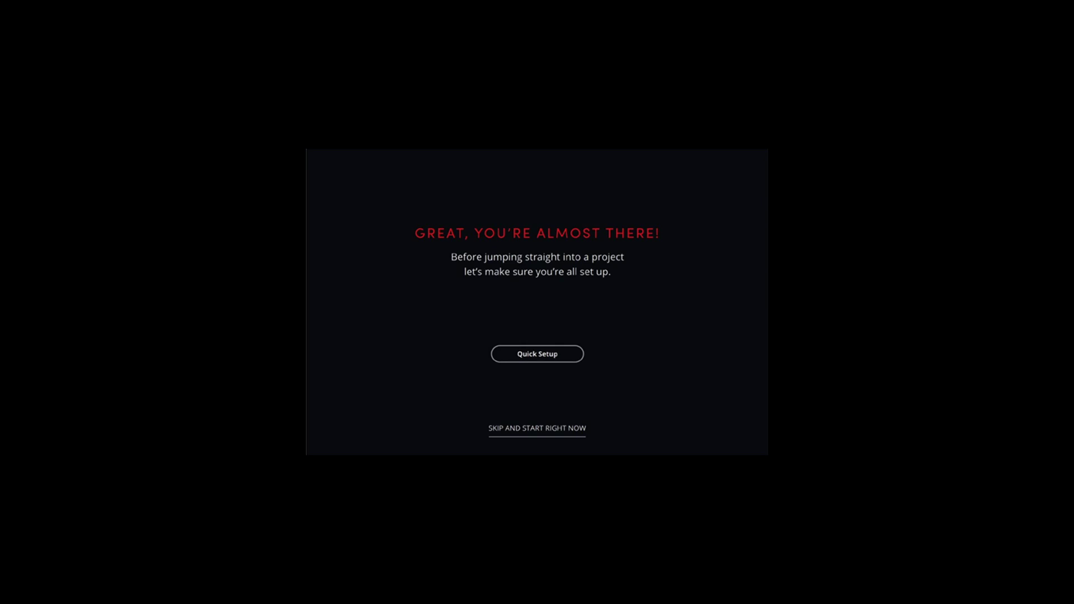
pyautogui.press('Return')
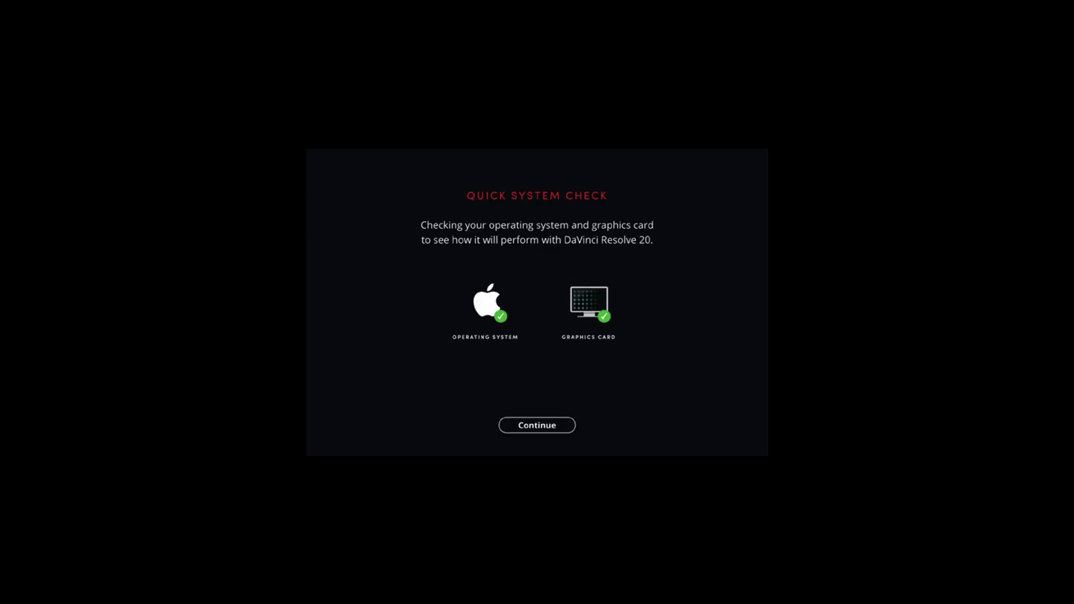
pyautogui.press('Return')
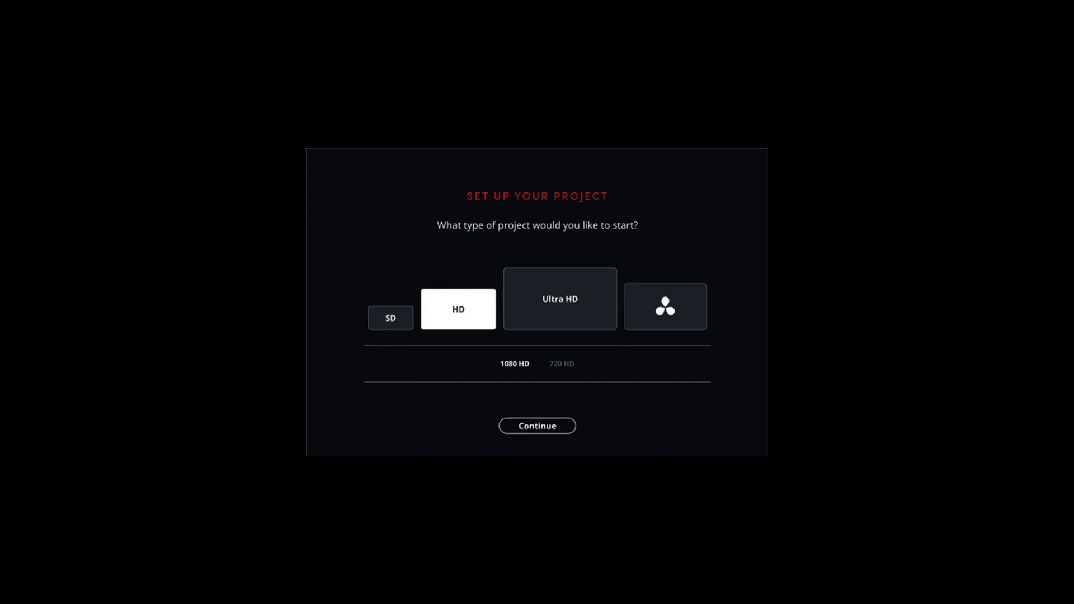
pyautogui.press('Return')
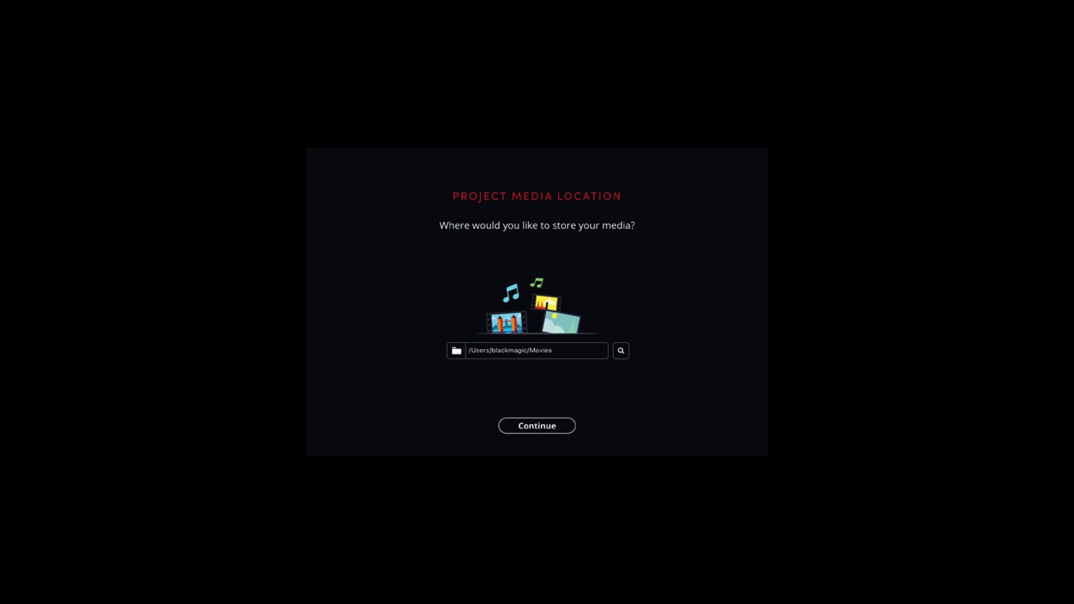
pyautogui.press('Return')
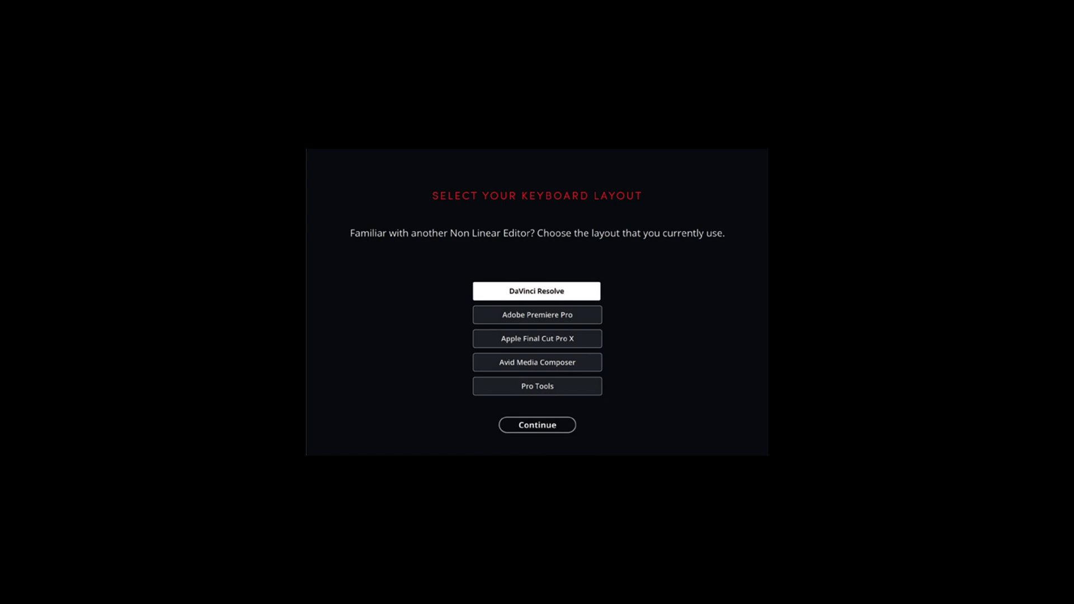
pyautogui.press('Return')
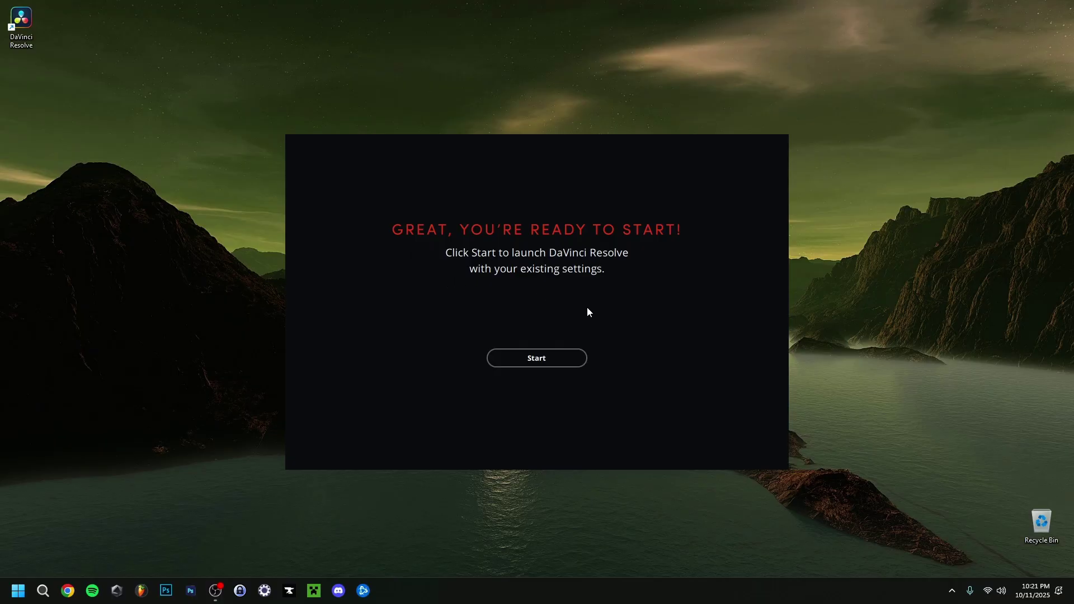
# Press Start and let the DaVinci Resolve 20 splash screen load
pyautogui.click(539, 365)
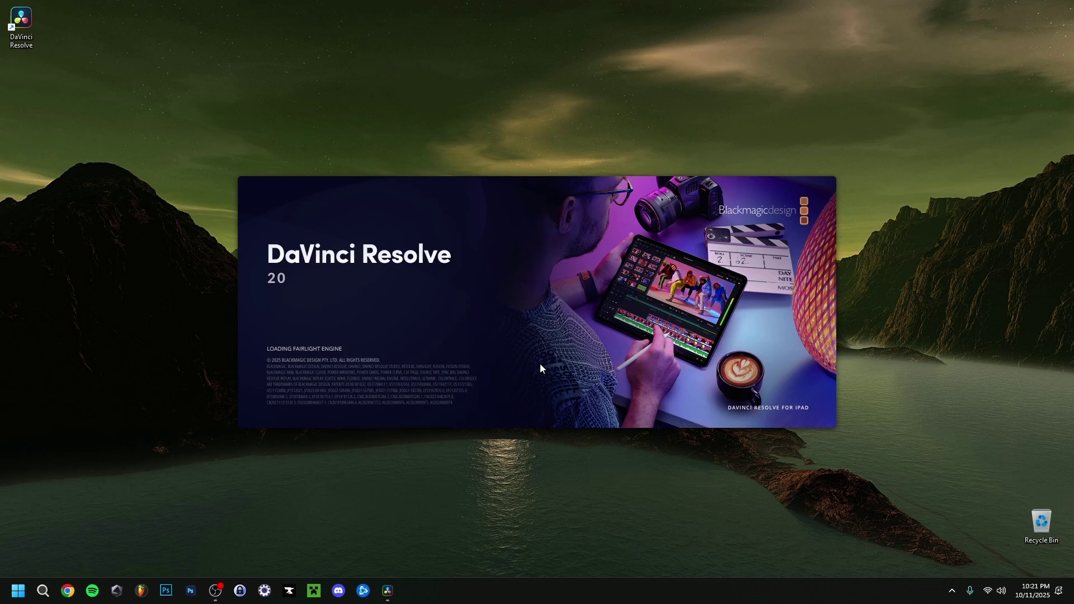